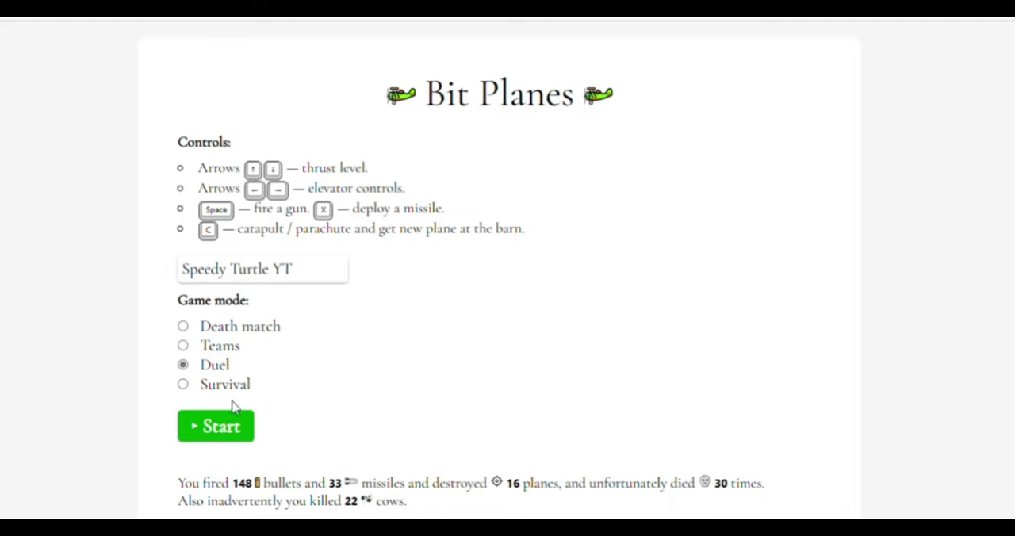
- Start a new Duel match, with both pilots at zero and the player's plane beside the barn
left_click(208, 430)
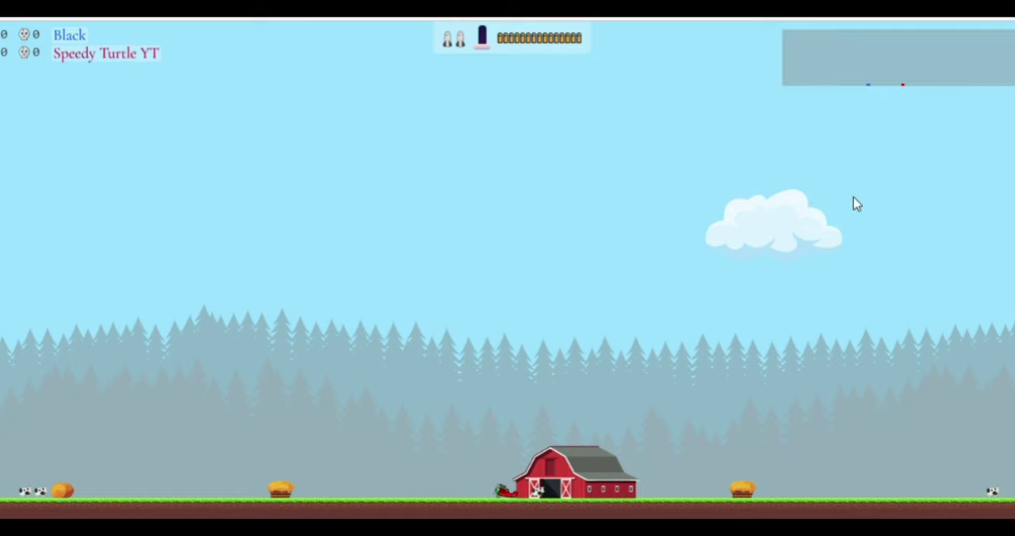